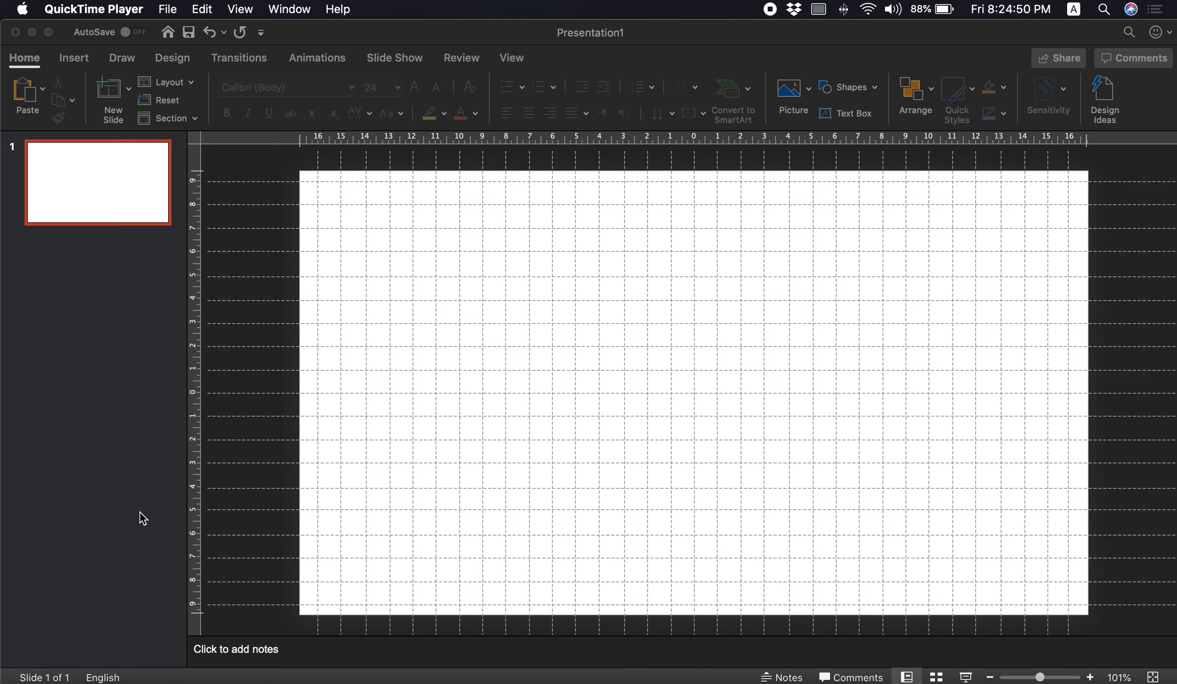
- Set the slide size to 100 cm wide by 50 cm high without scaling the content
click(118, 415)
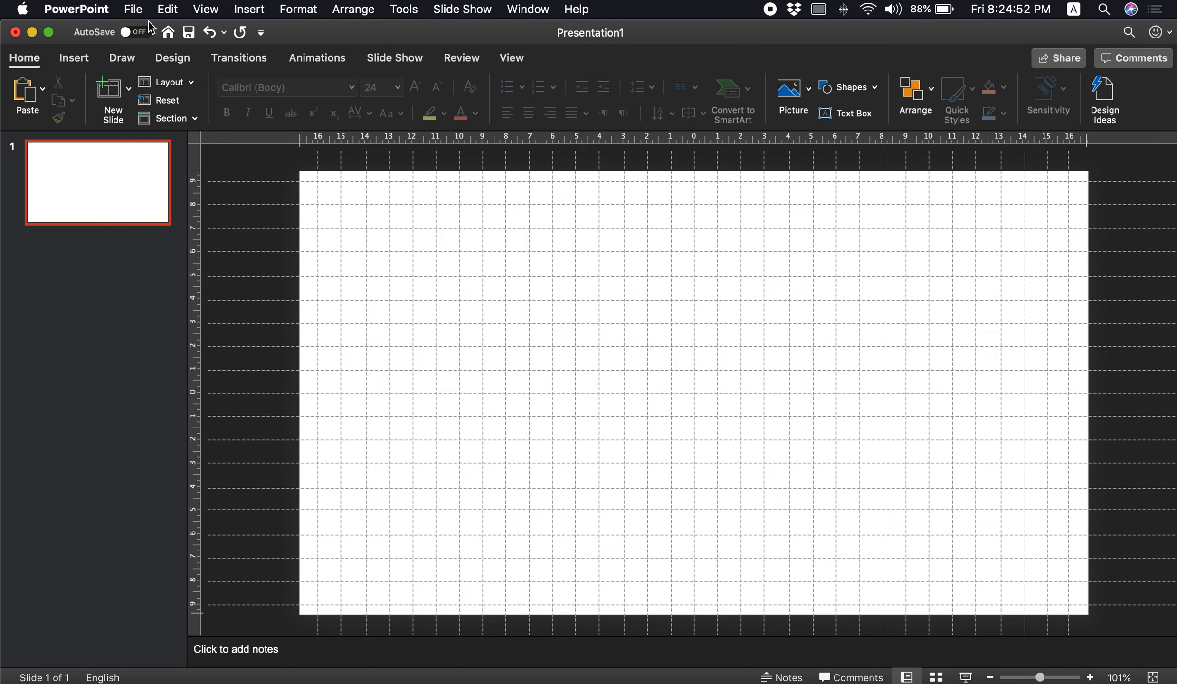
click(135, 10)
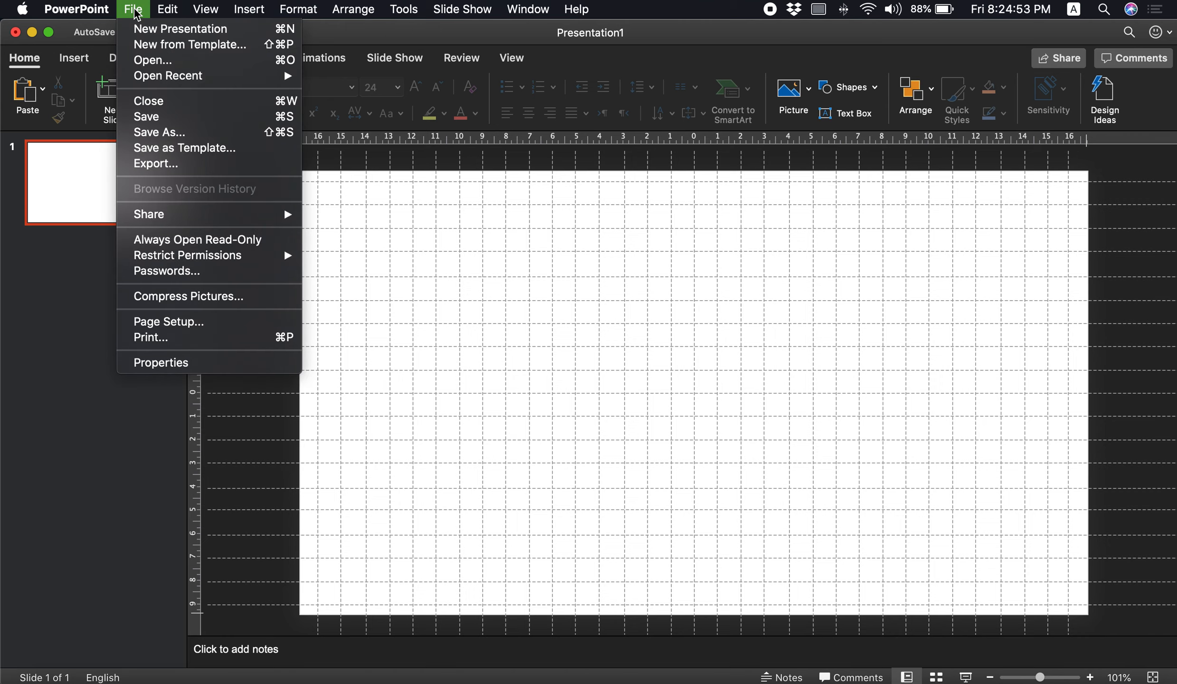
click(168, 321)
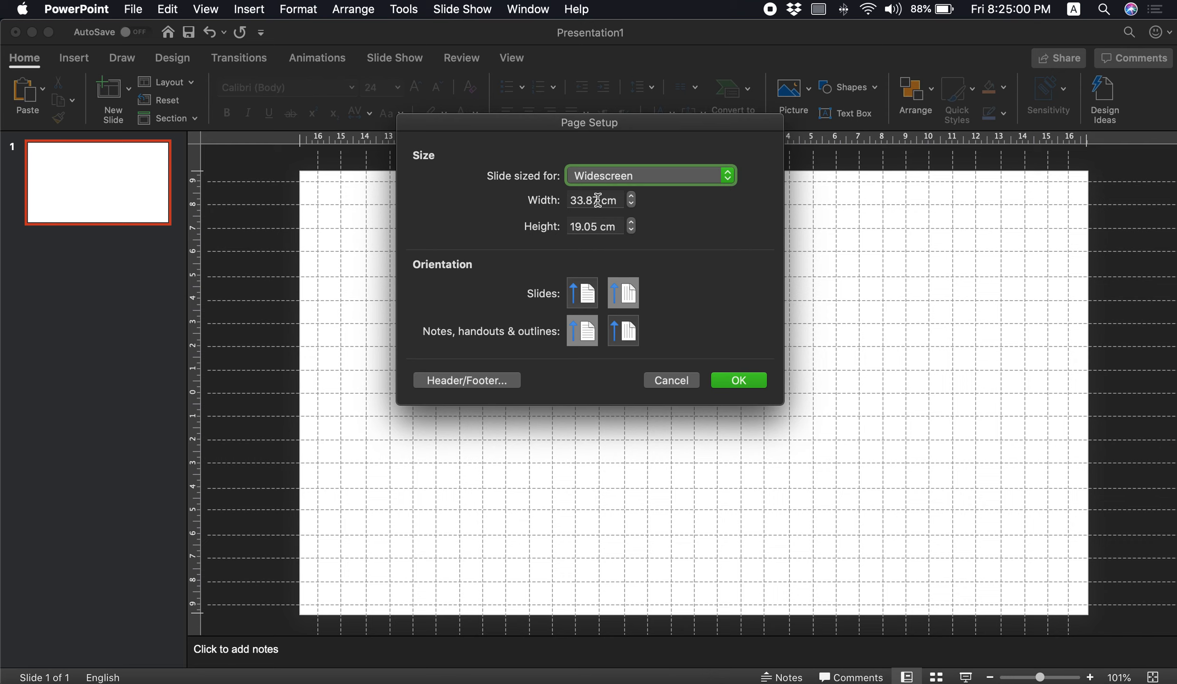
drag(600, 200, 566, 206)
text(100)
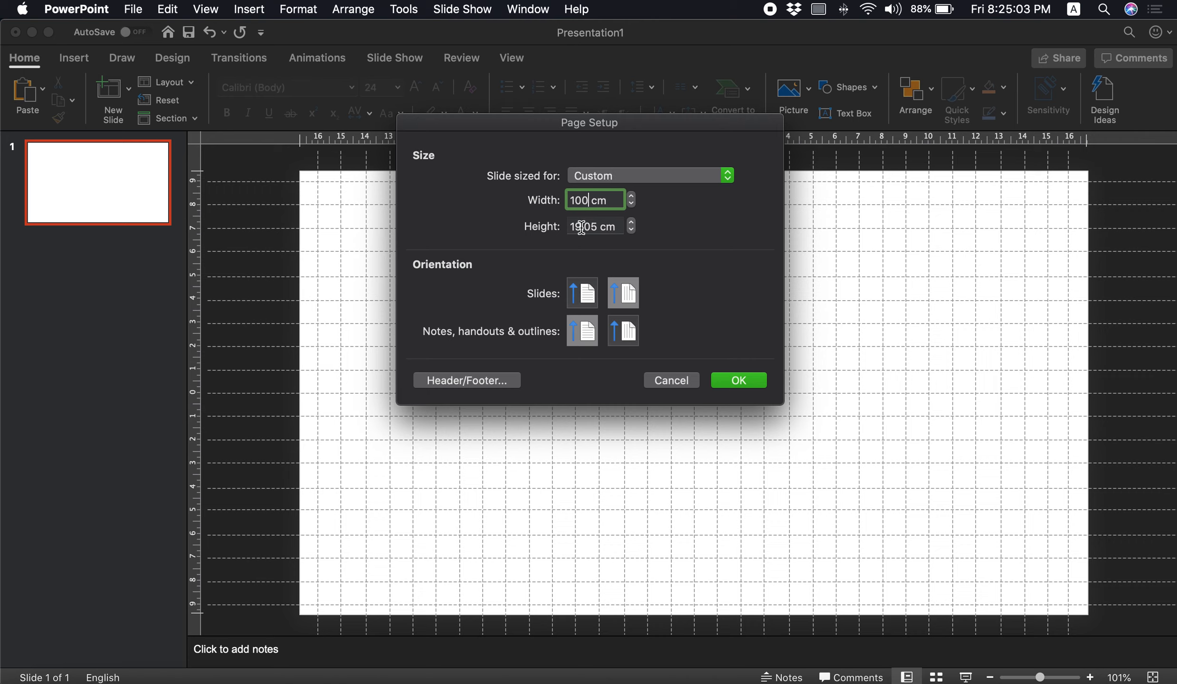
drag(600, 227, 571, 232)
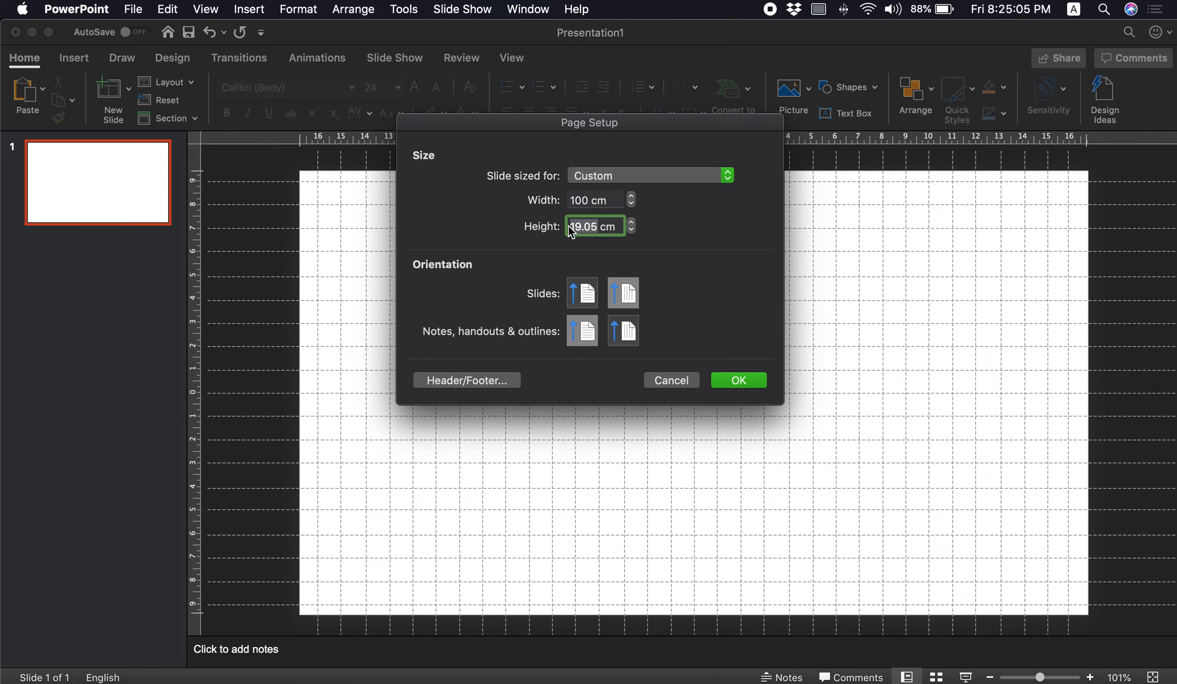
text(50)
click(743, 381)
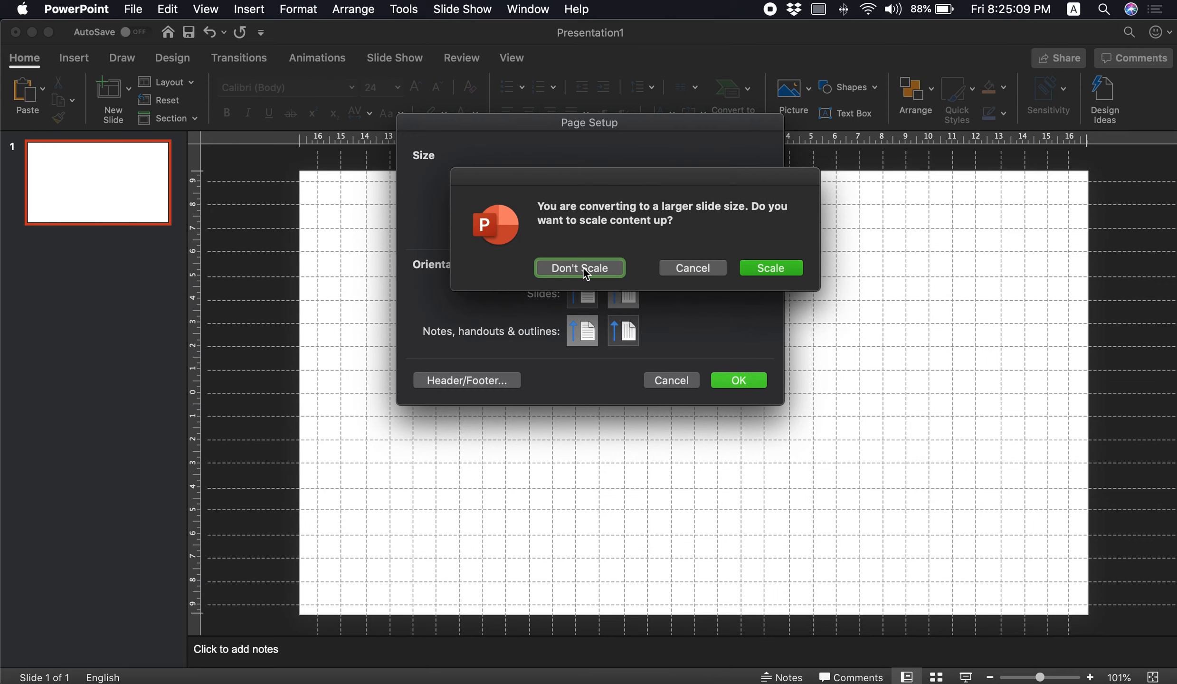
click(582, 267)
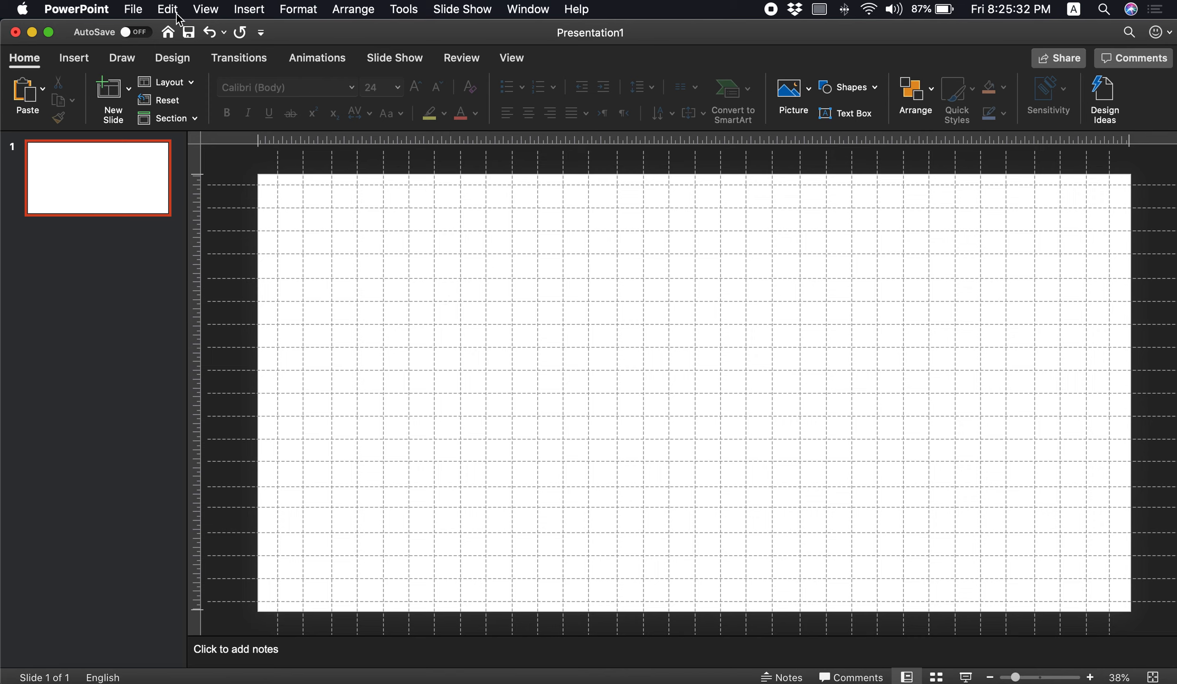
click(207, 12)
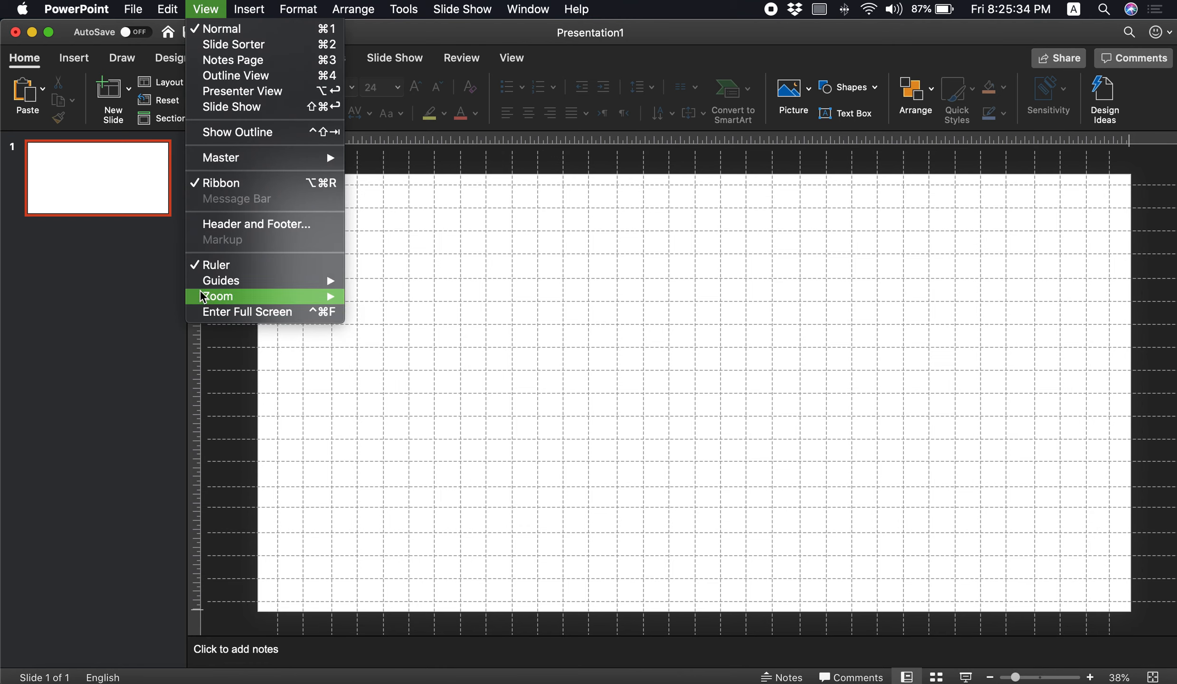
mouse_move(220, 284)
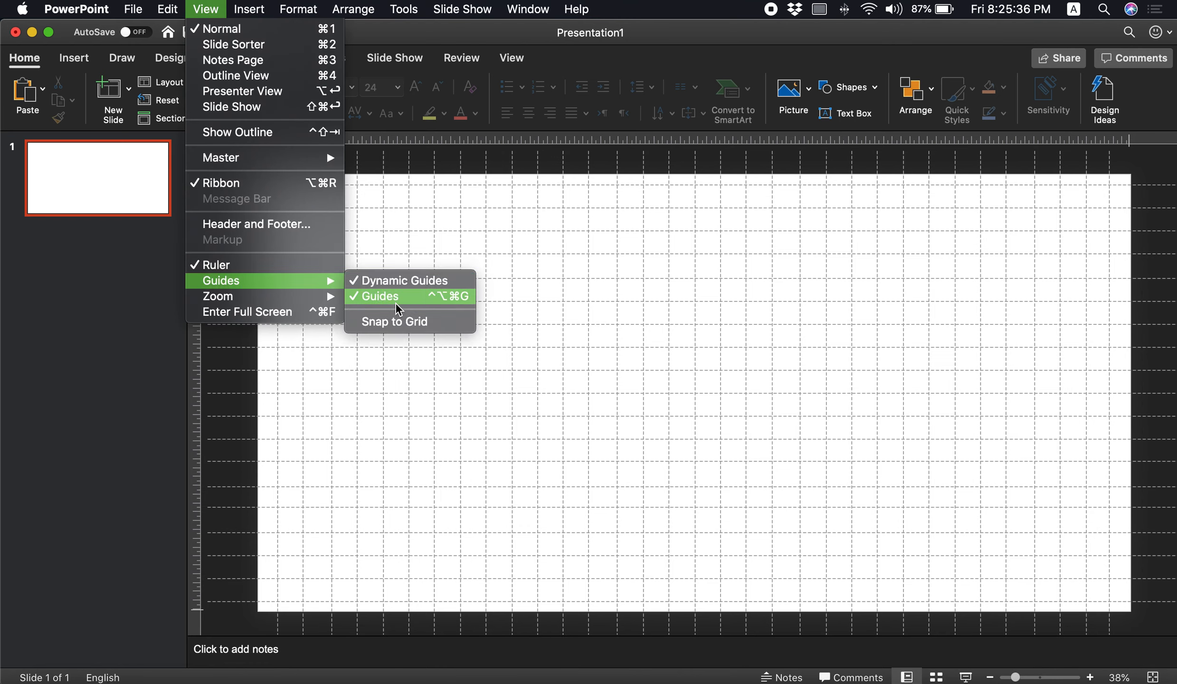
click(598, 313)
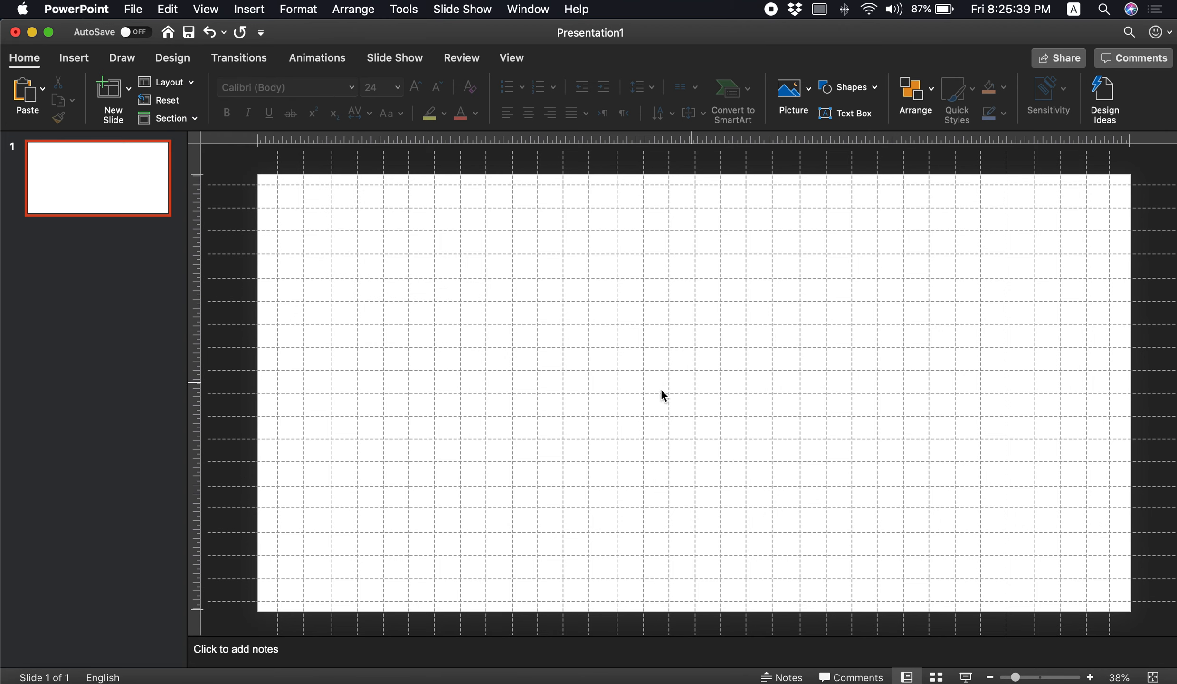
right_click(668, 312)
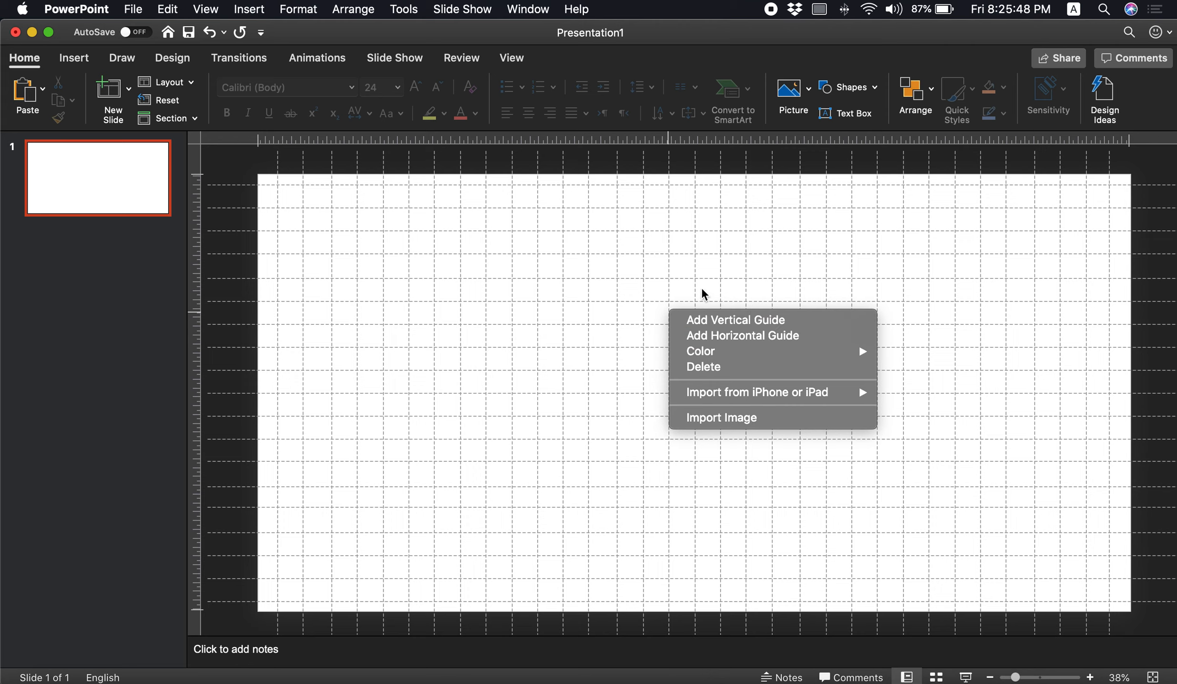
click(685, 290)
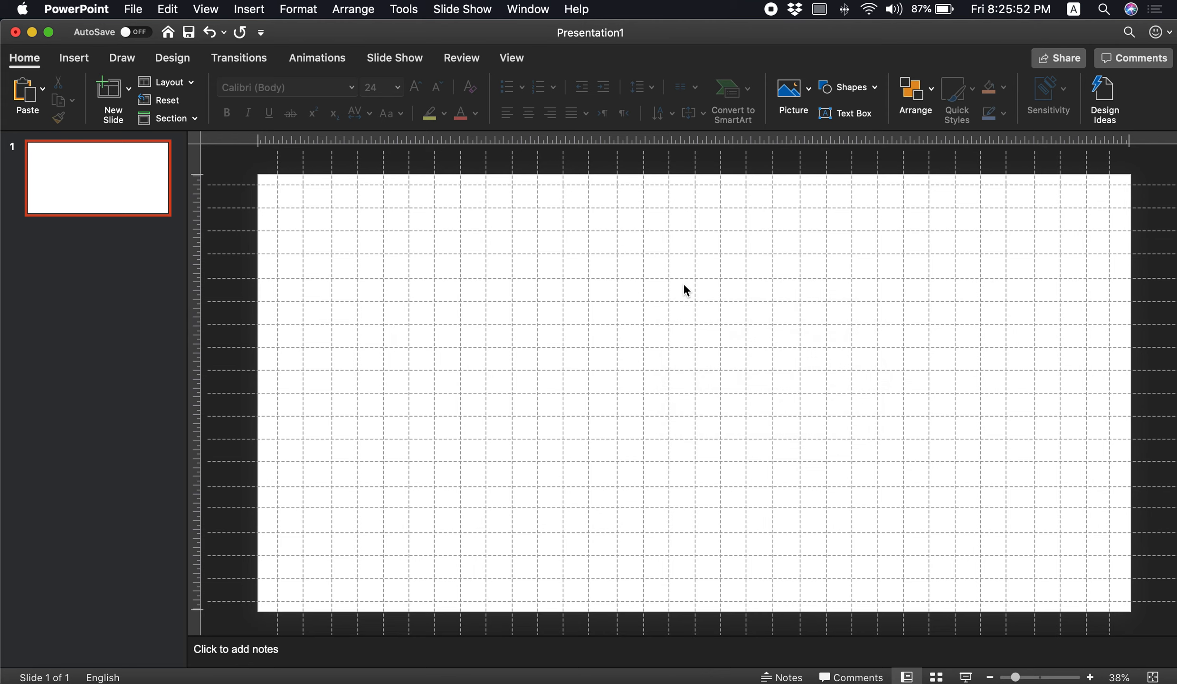
- Add two extra vertical guides just right of the slide's center and delete them again
drag(693, 268, 734, 272)
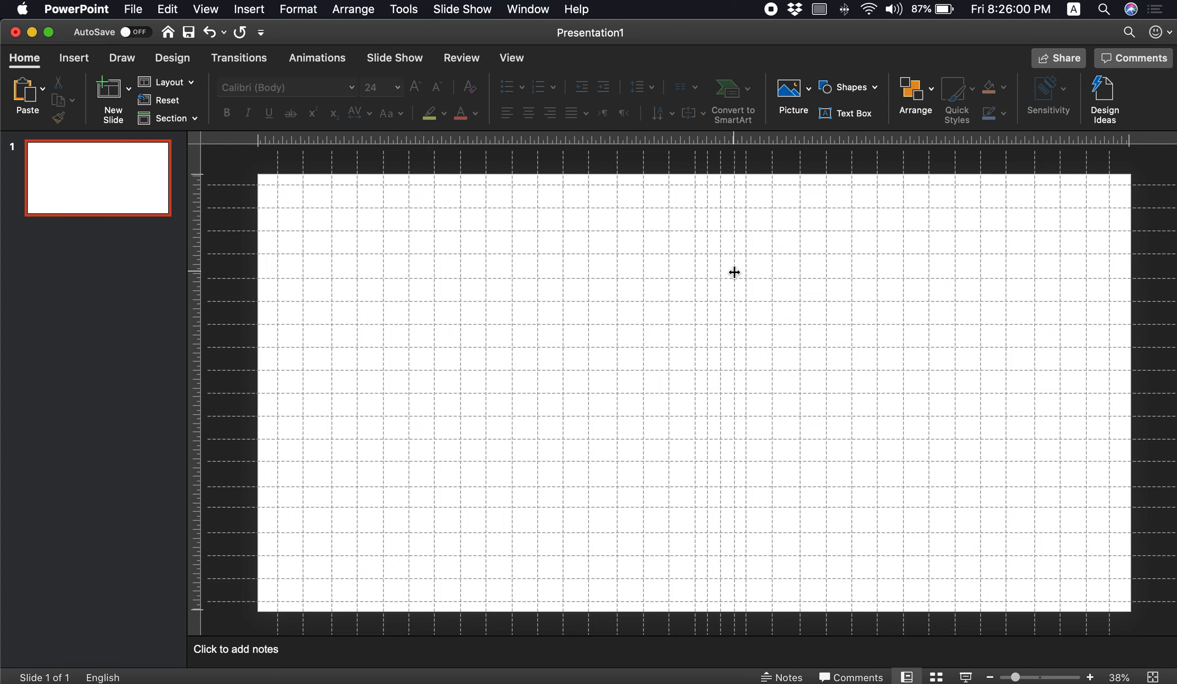
right_click(734, 272)
click(750, 323)
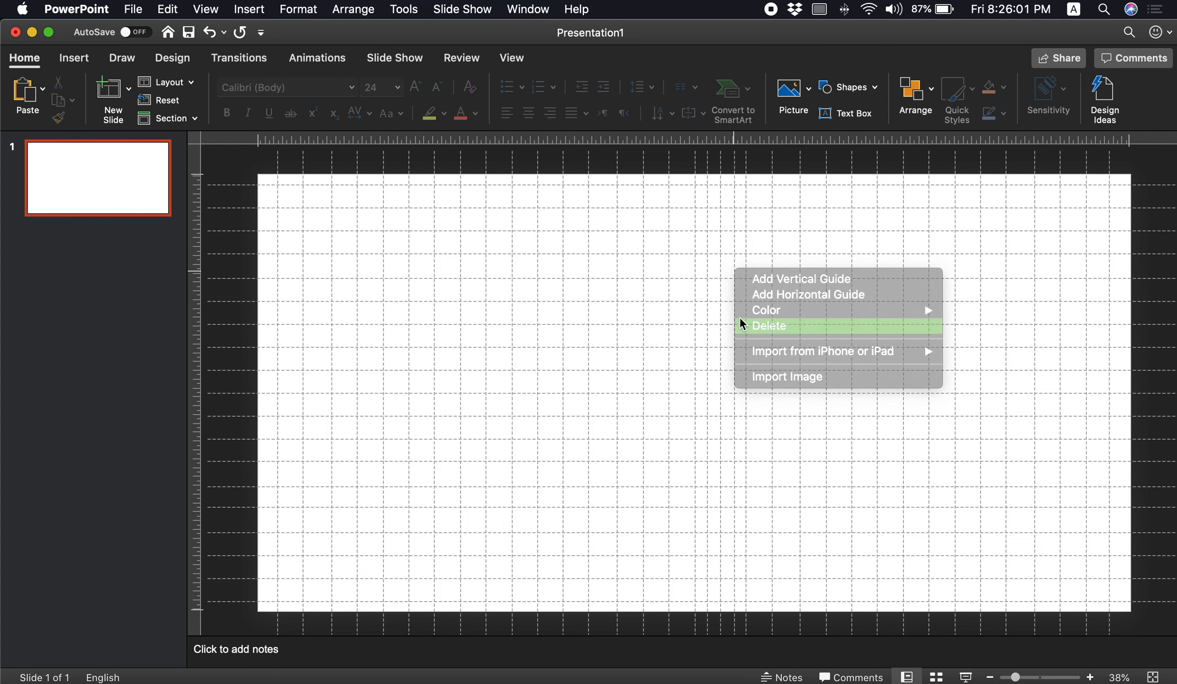
right_click(707, 270)
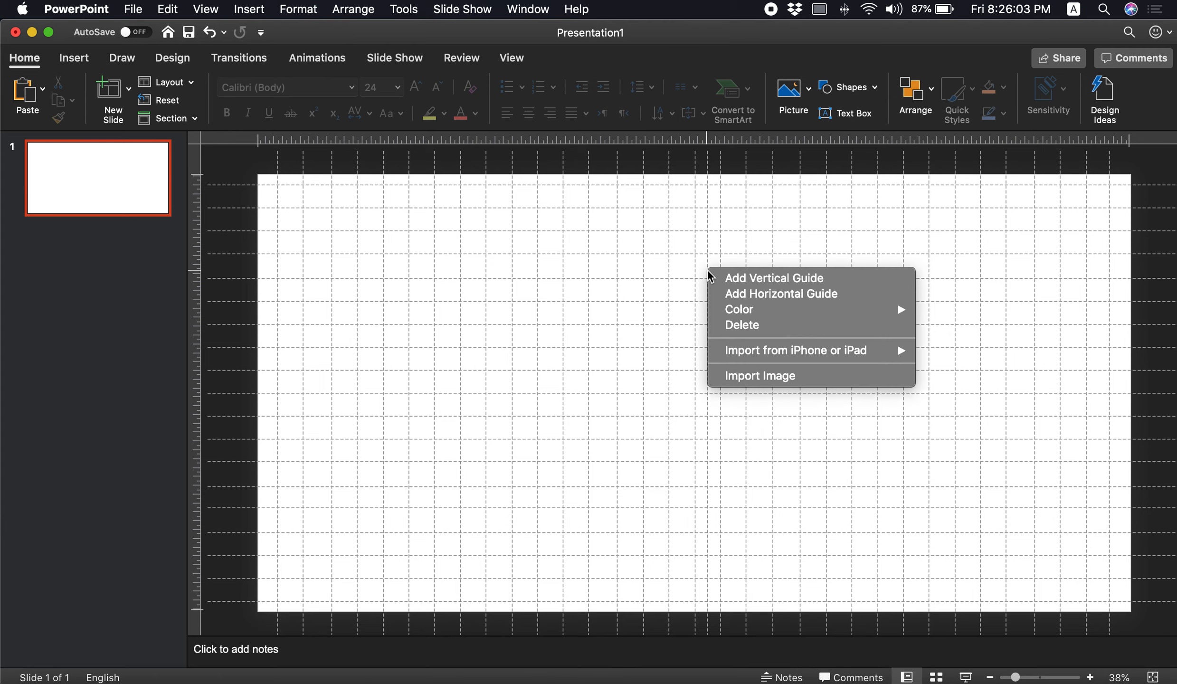
click(748, 323)
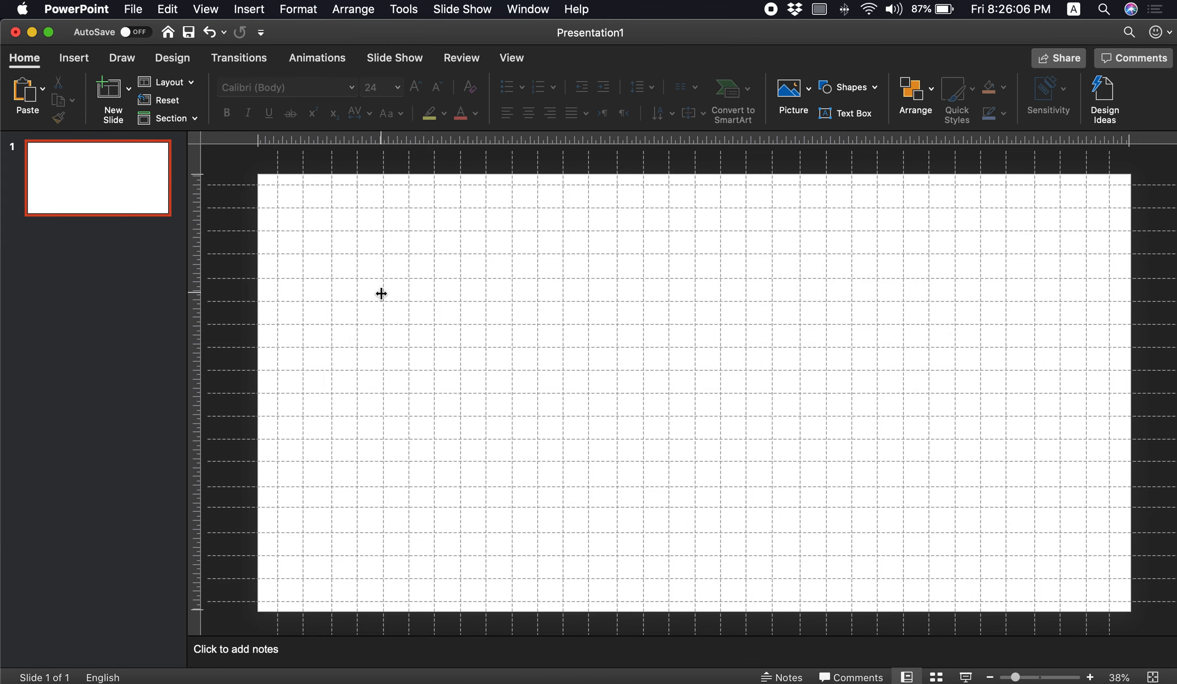
- Draw a rounded rectangle about 7.87 cm high and 95.38 cm wide along the slide's upper edge, aligned to the outer guides
click(74, 57)
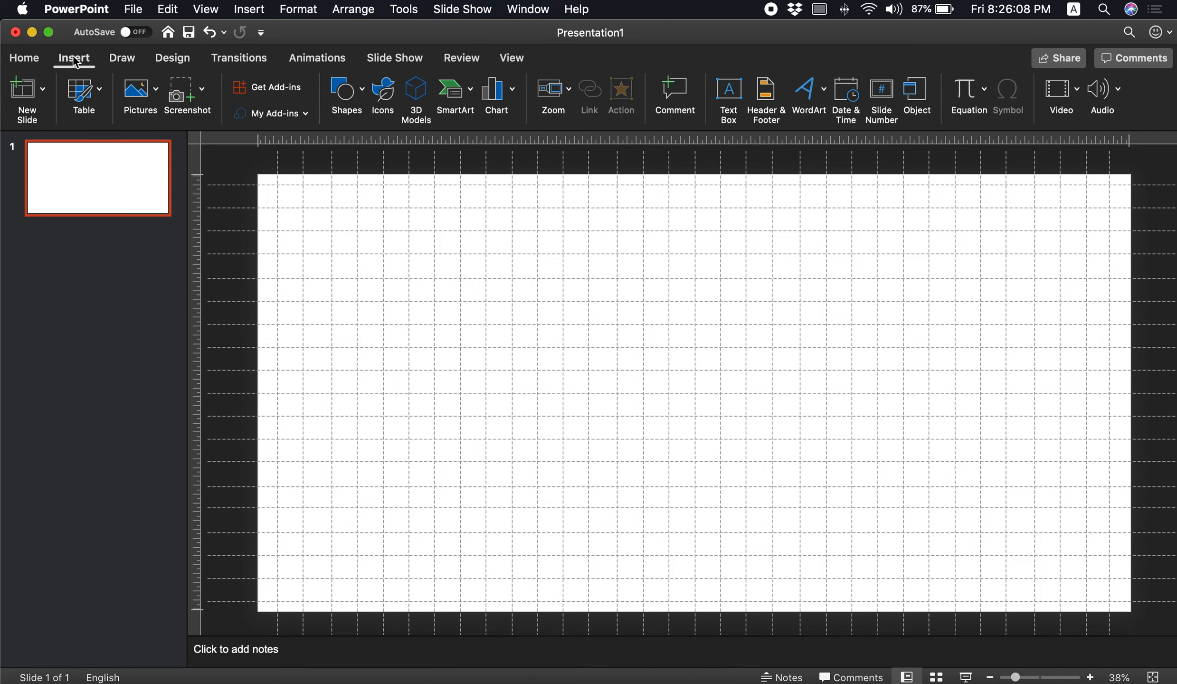
click(361, 93)
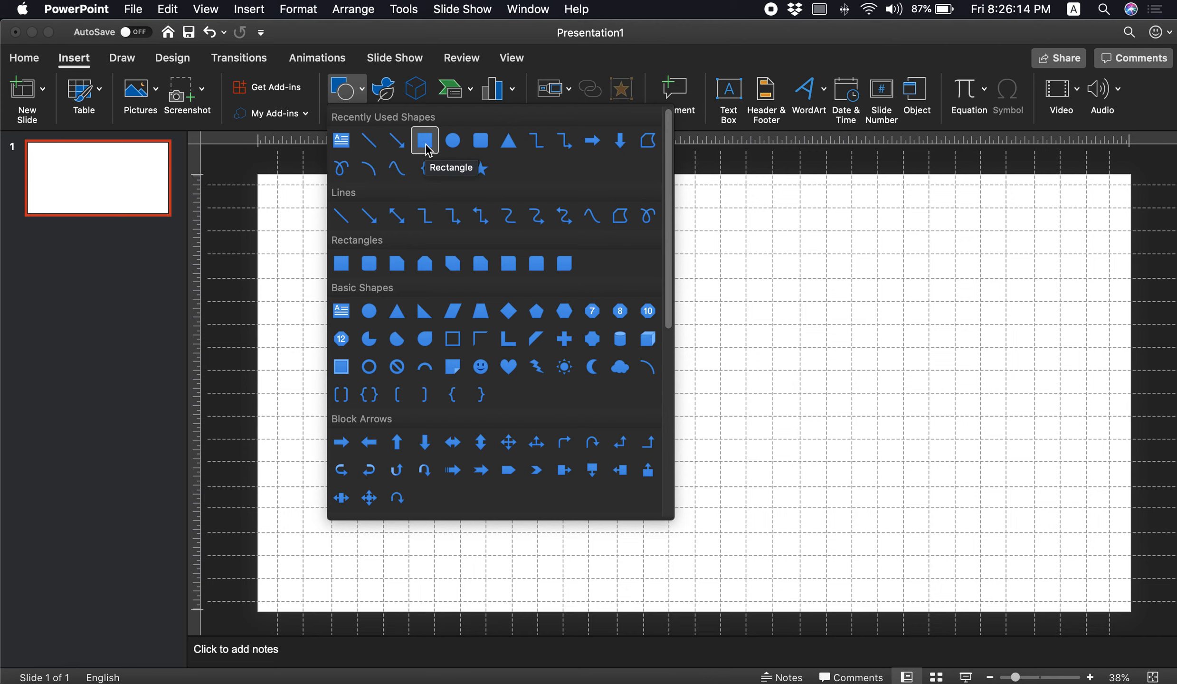
click(485, 141)
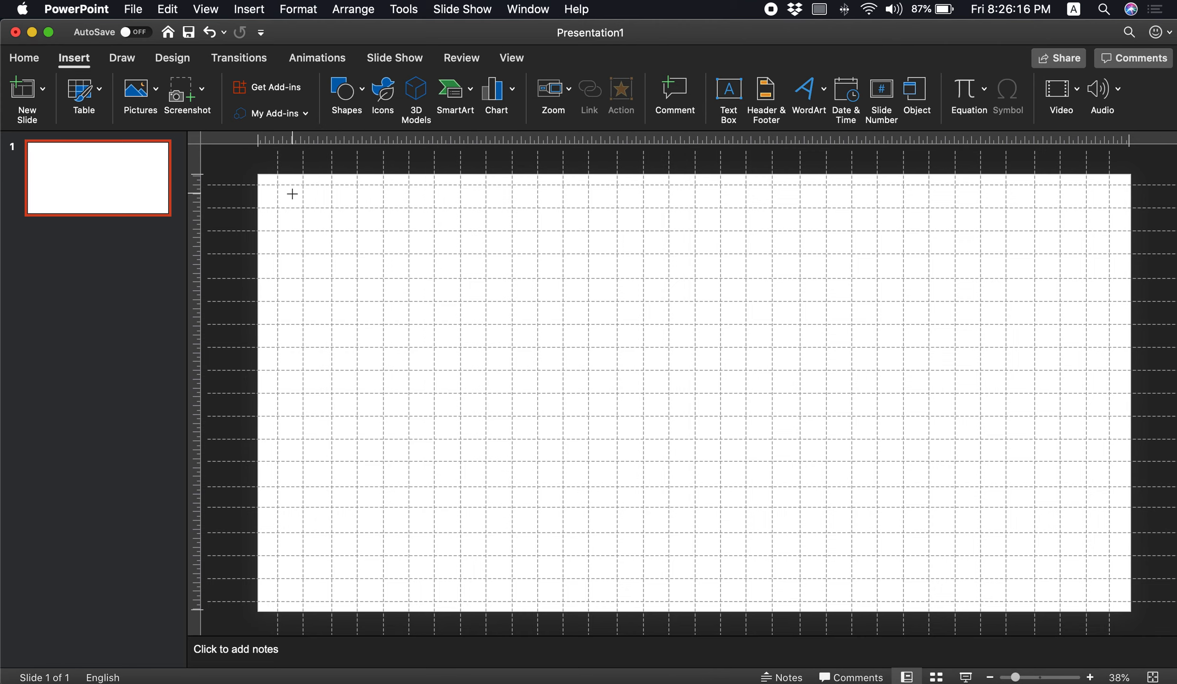
drag(288, 186, 1109, 222)
drag(290, 219, 278, 221)
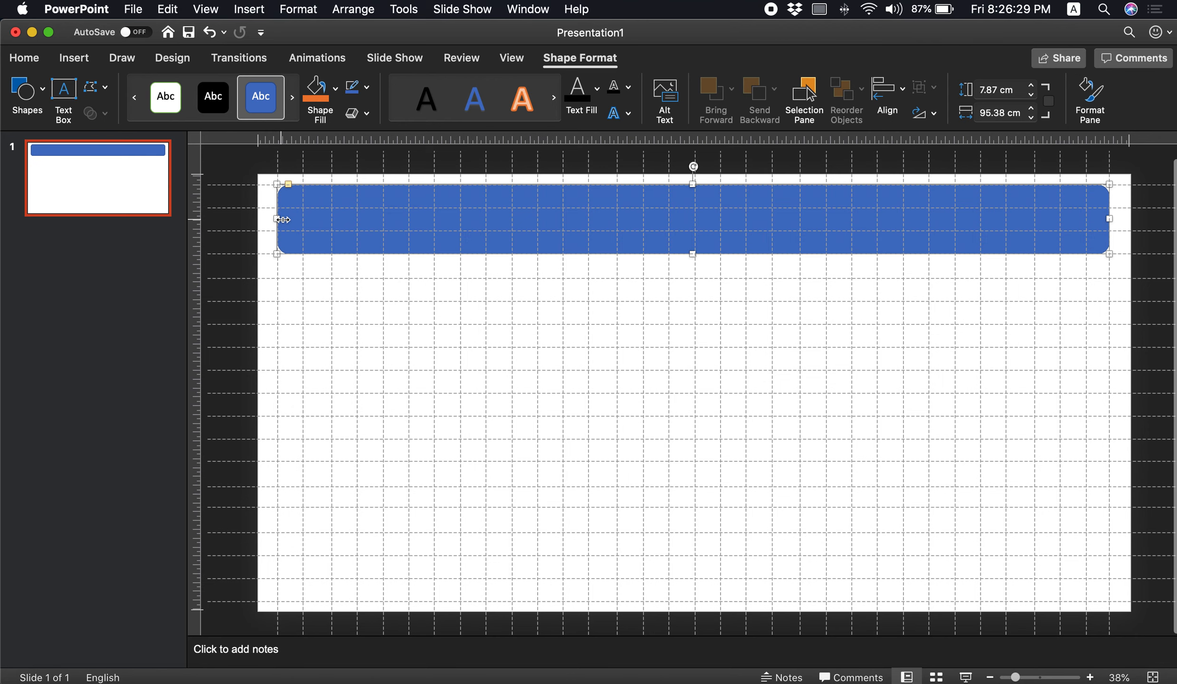
click(698, 210)
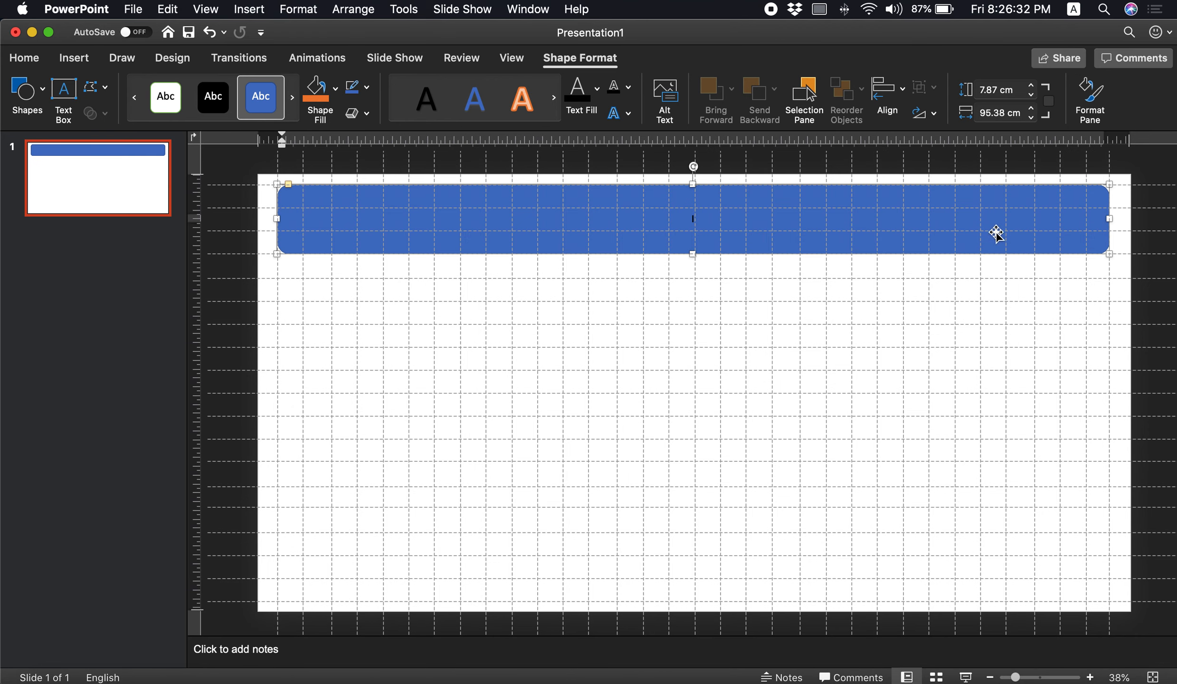
key(Escape)
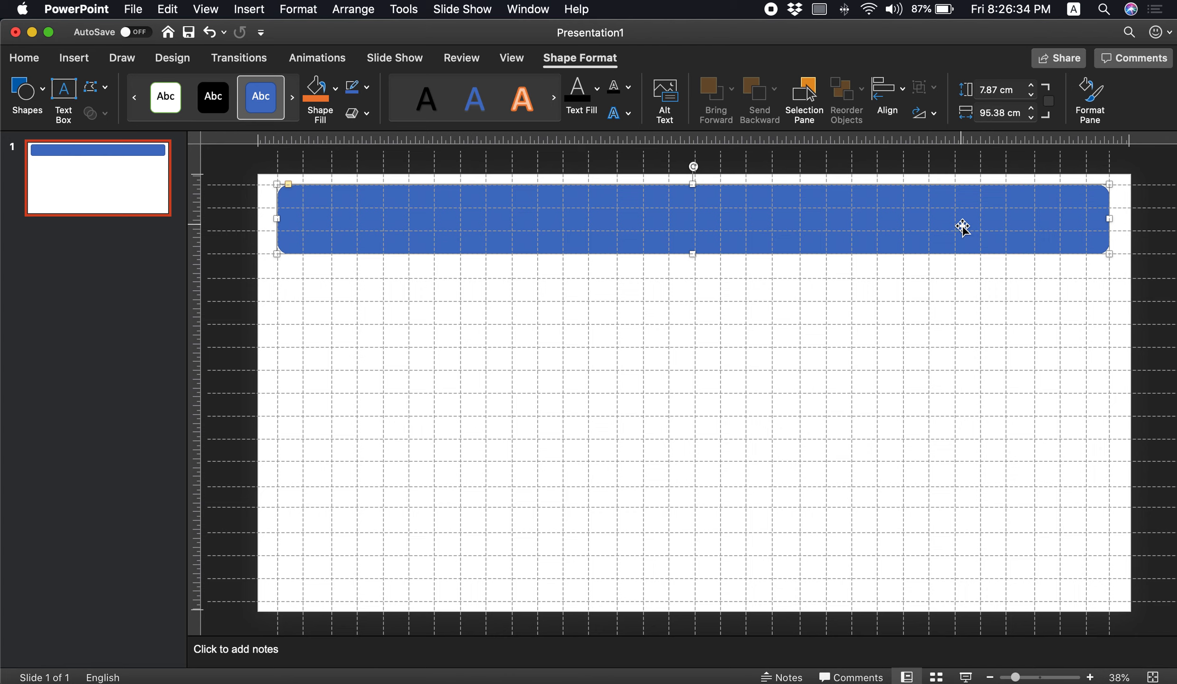
- Fill the header rectangle with a solid dark gray theme color
click(1101, 104)
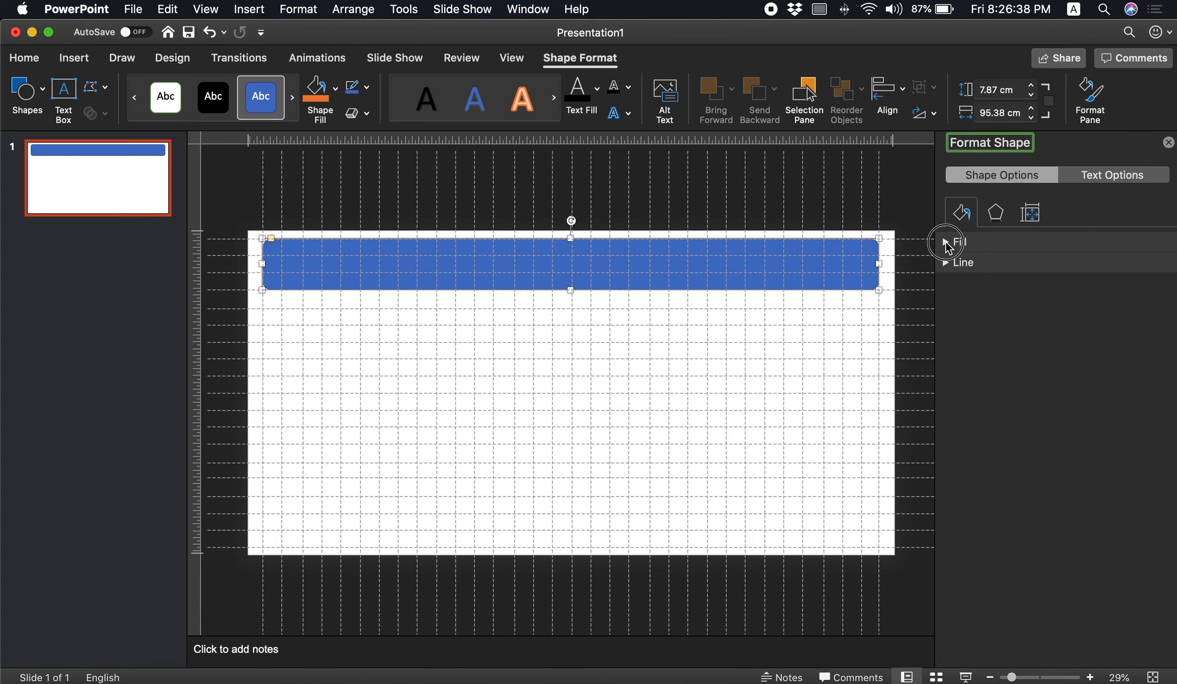
click(947, 243)
click(1153, 376)
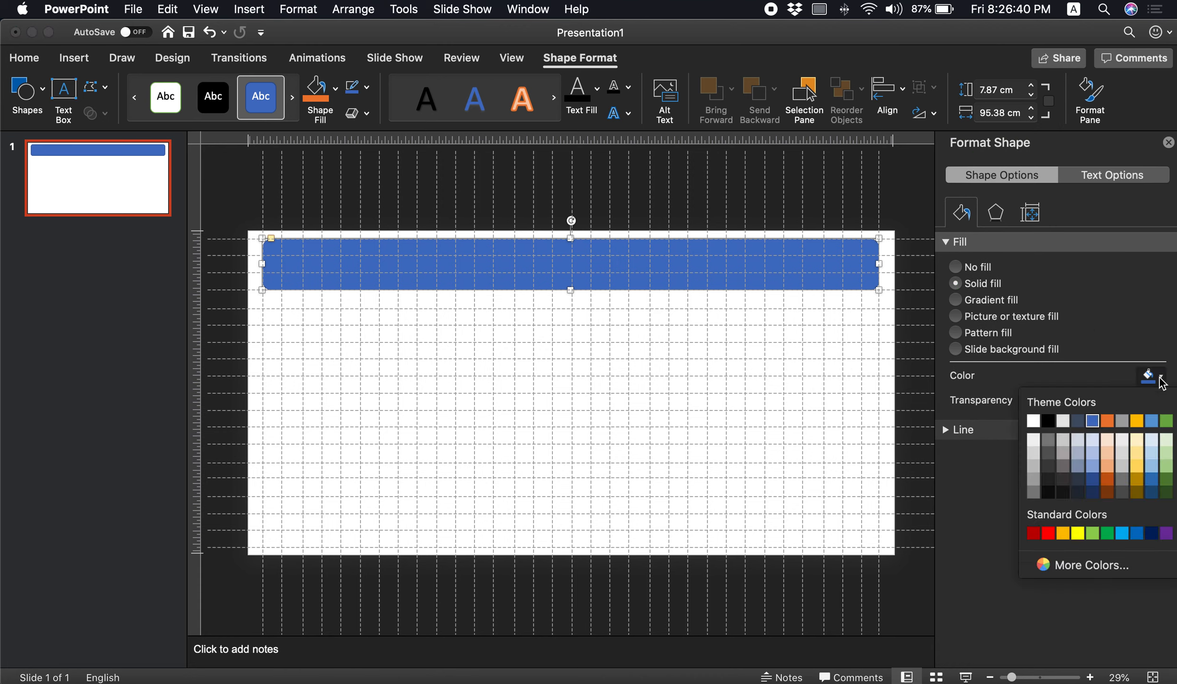
click(1063, 466)
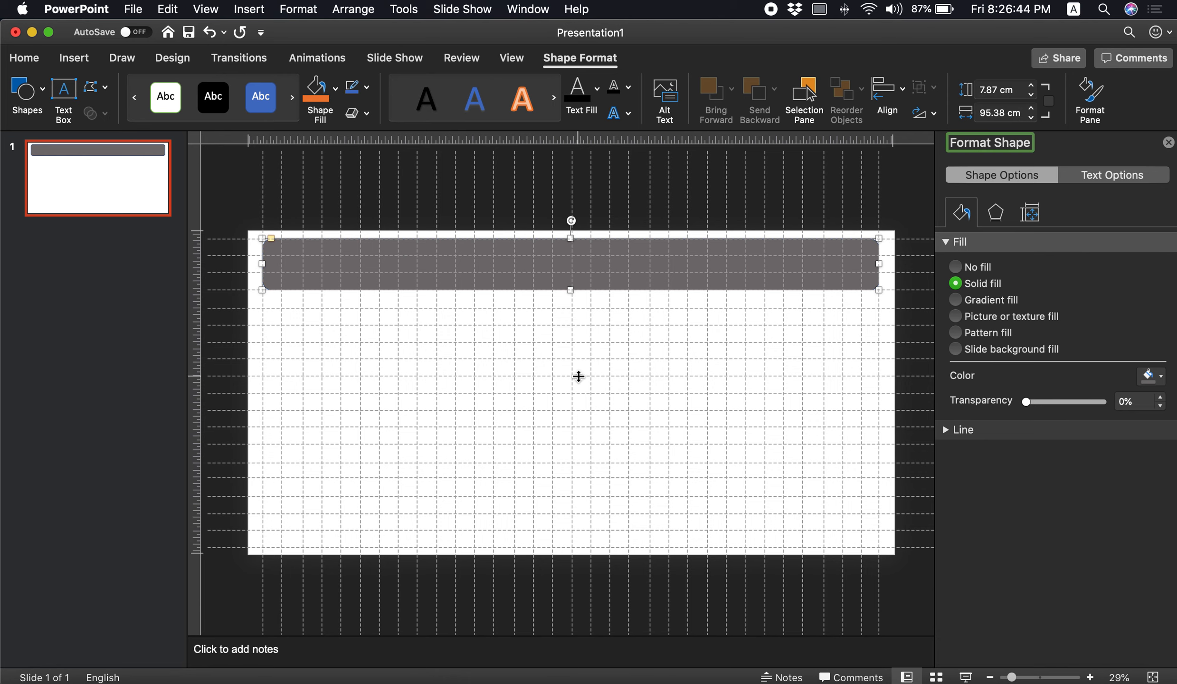
- Draw a second rounded rectangle about 38.35 cm high and 95.38 cm wide below the header, filling the rest of the guide area
click(71, 60)
click(363, 100)
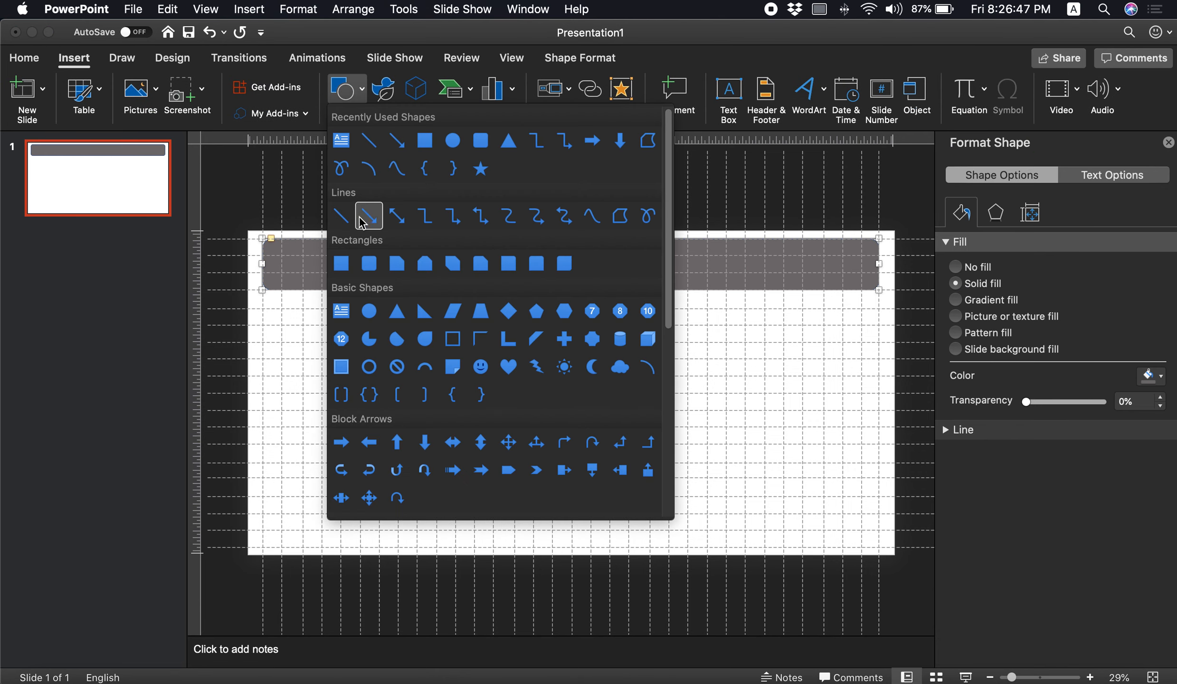
click(481, 140)
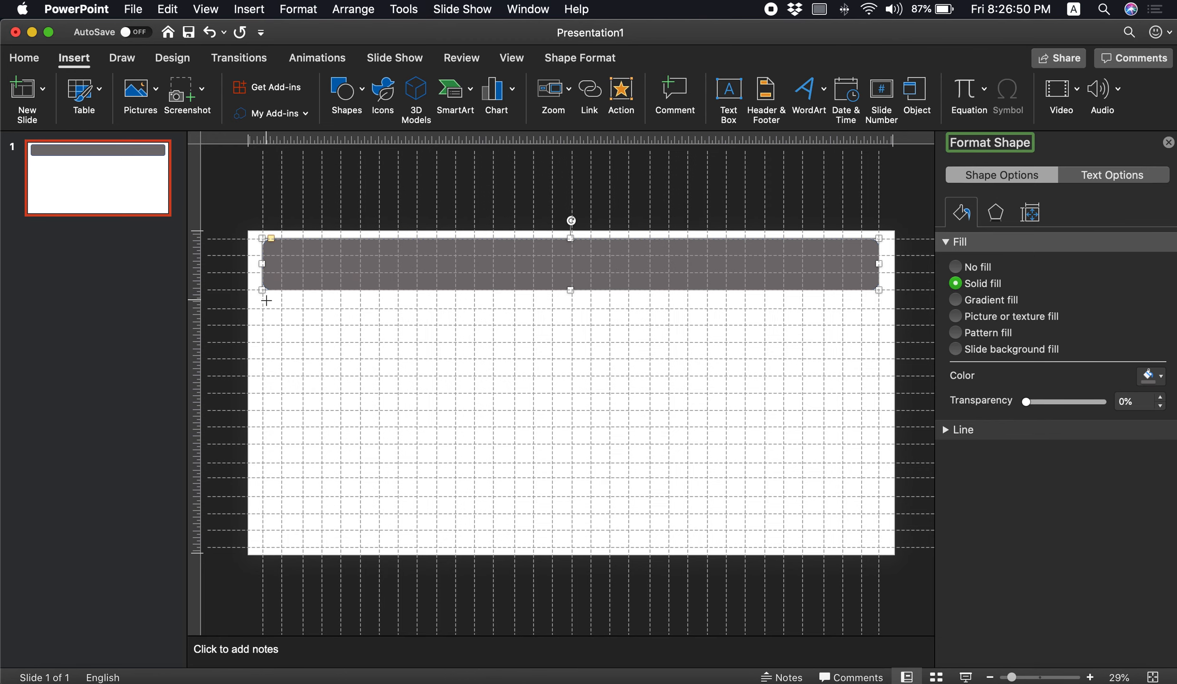
drag(265, 299, 882, 548)
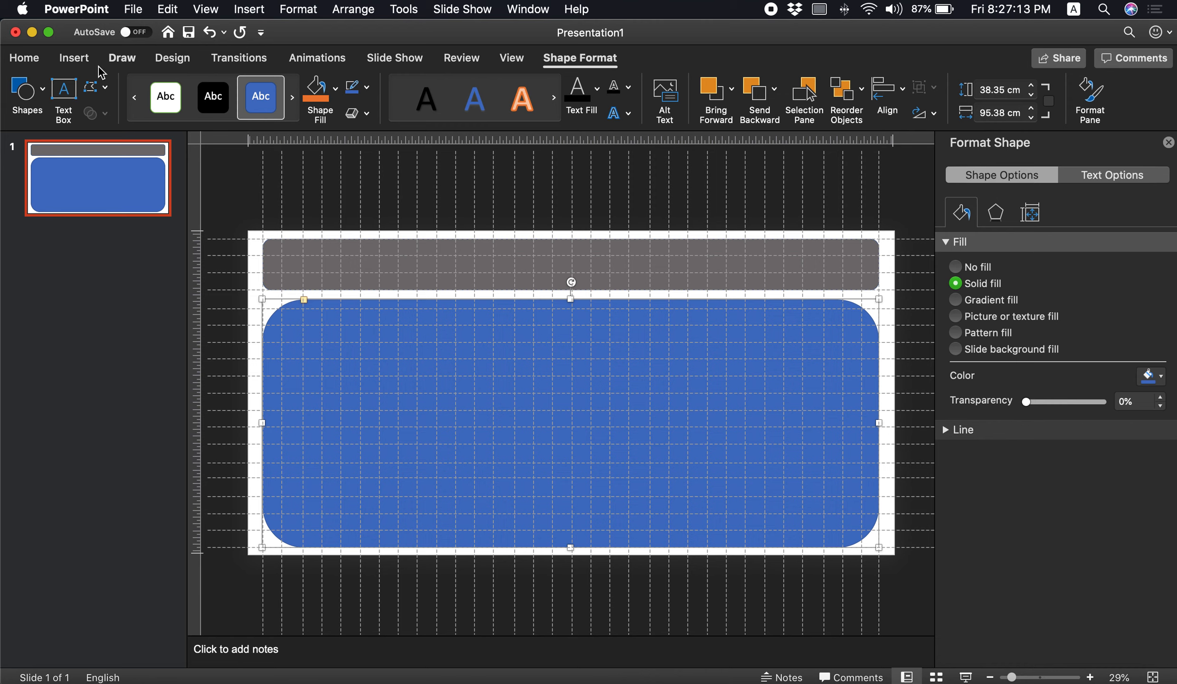
click(73, 57)
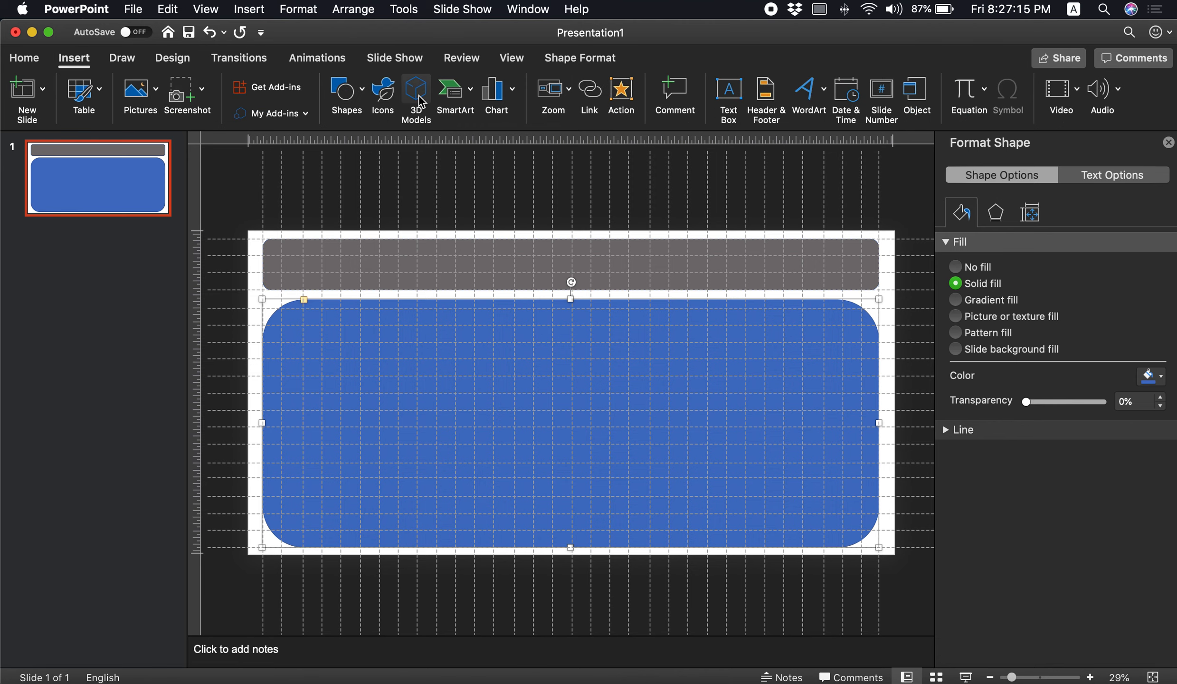
click(359, 95)
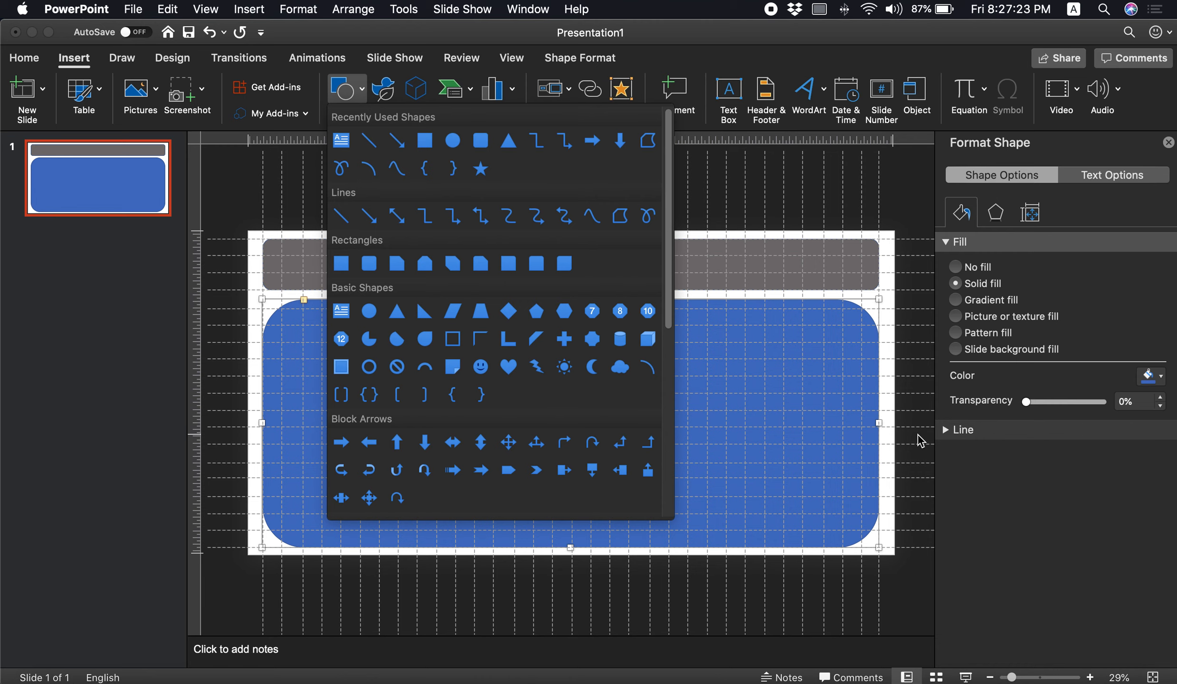
click(772, 432)
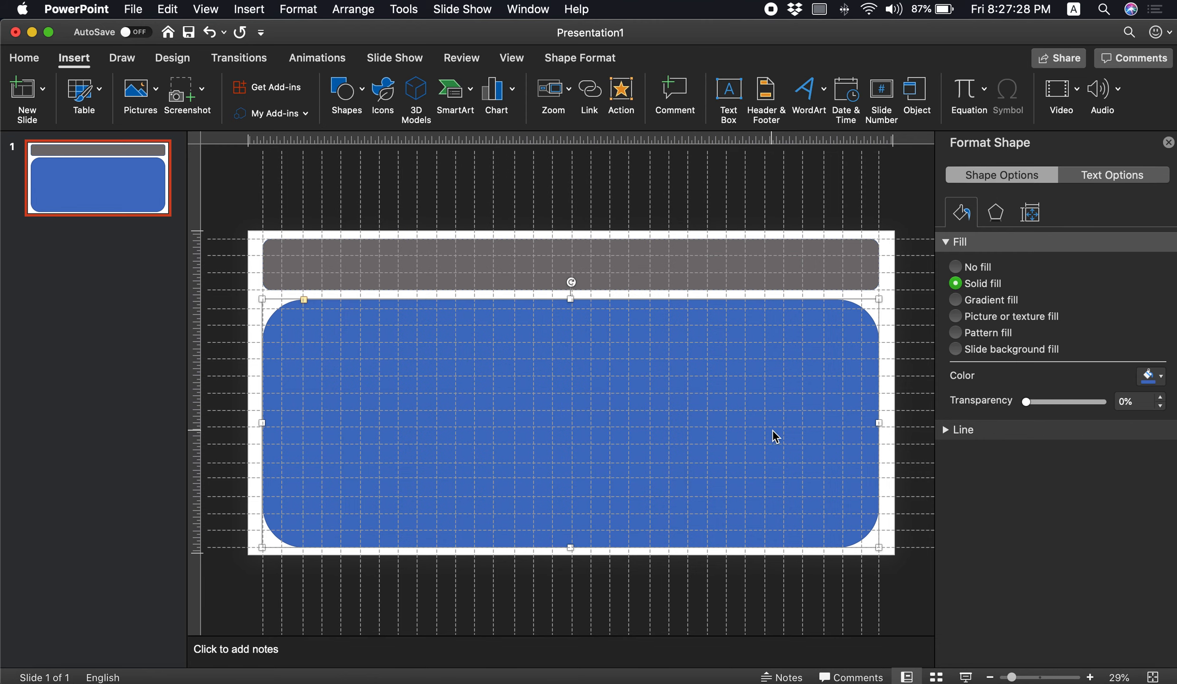
click(728, 99)
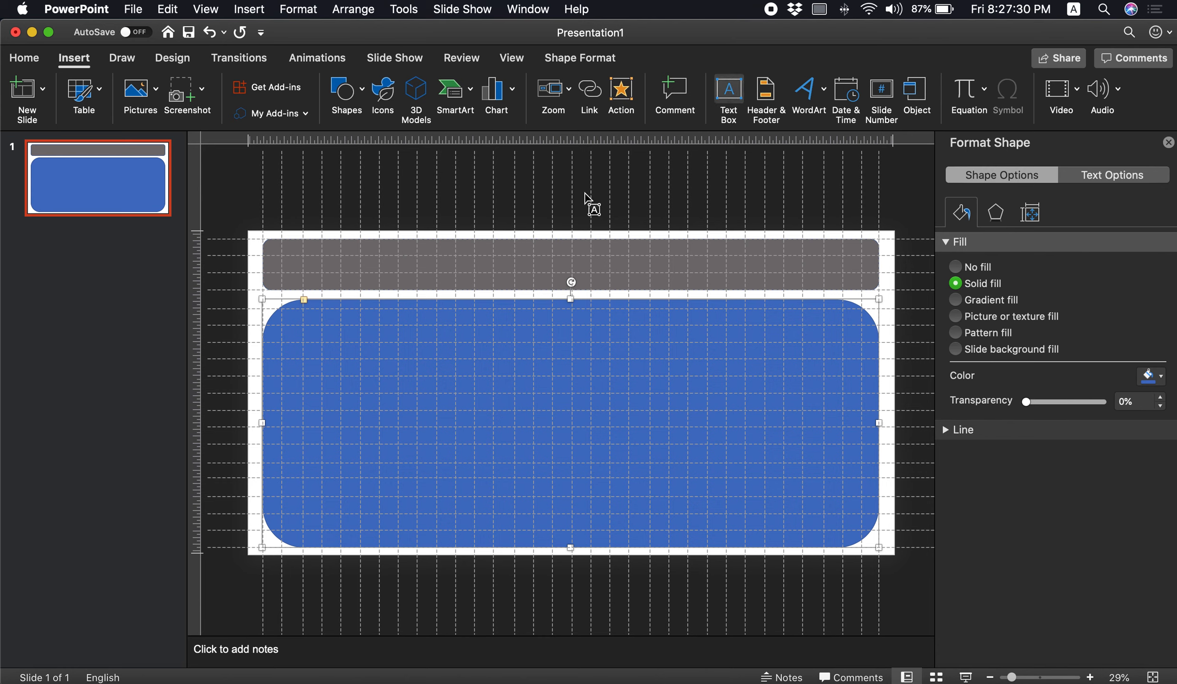
drag(306, 328, 398, 409)
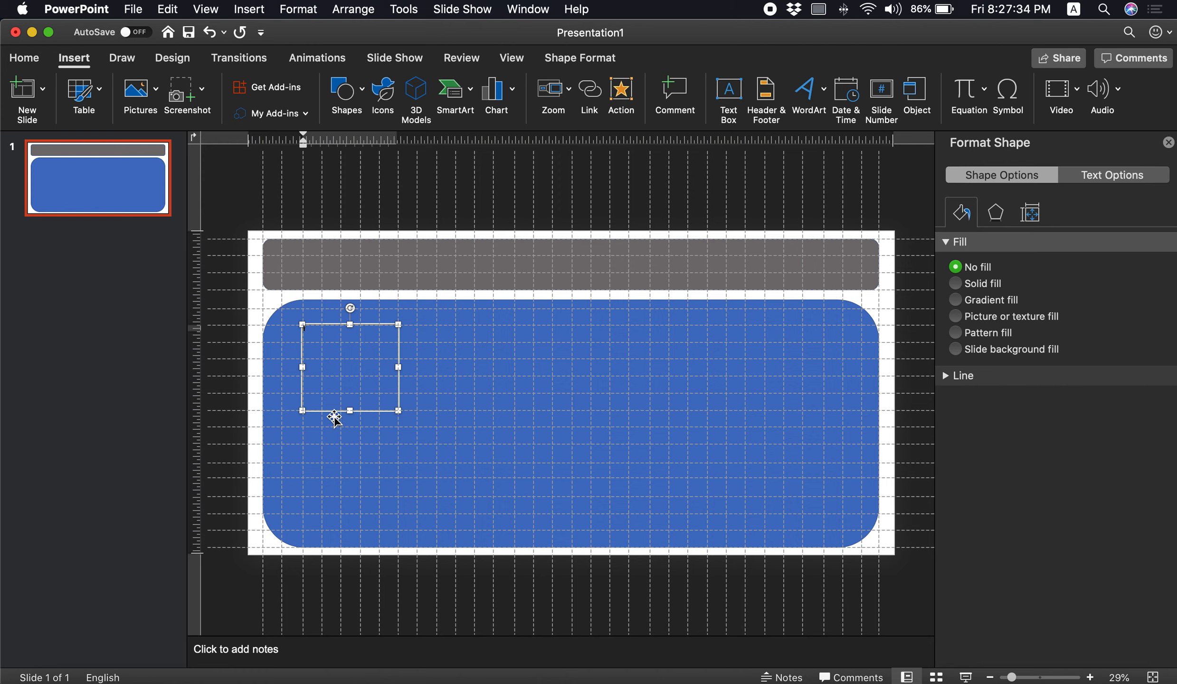
click(546, 356)
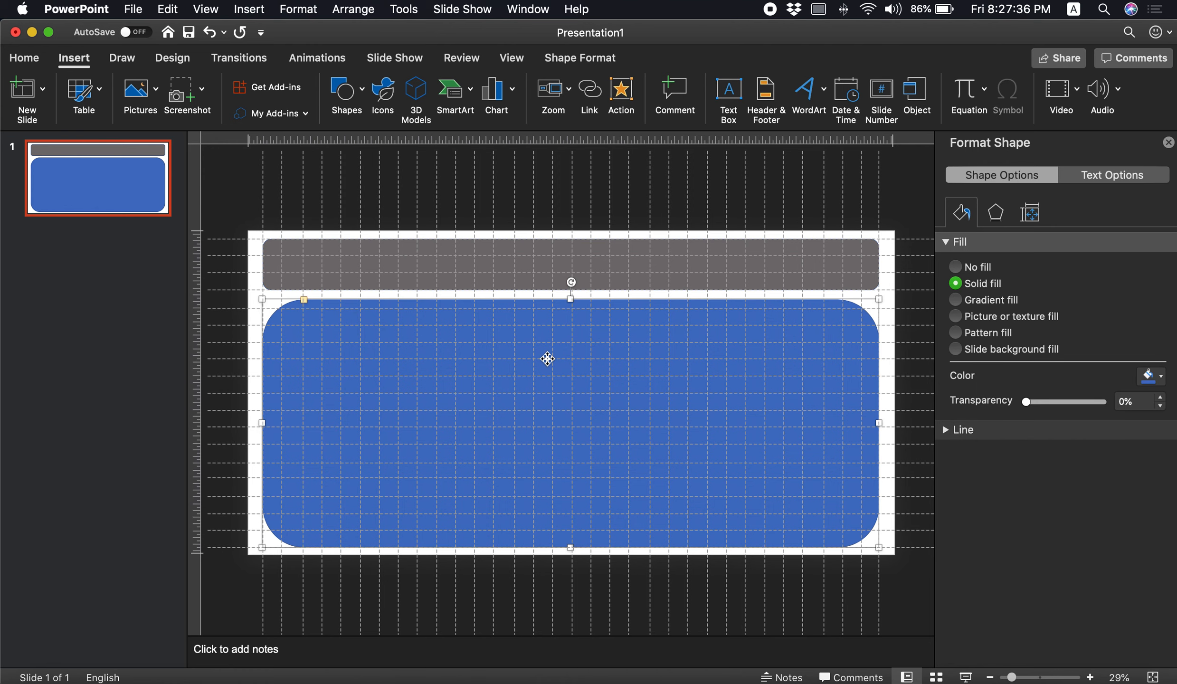